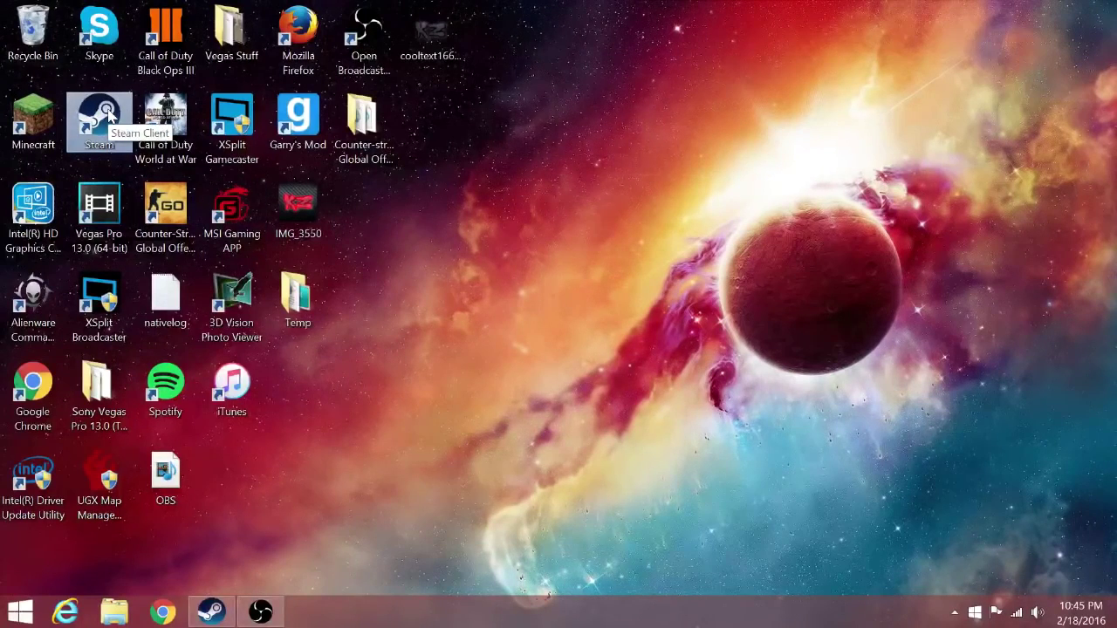
- Launch Steam and open the Games library showing the Call of Duty: Black Ops III page
{"action": "double_click", "coordinate": [109, 113]}
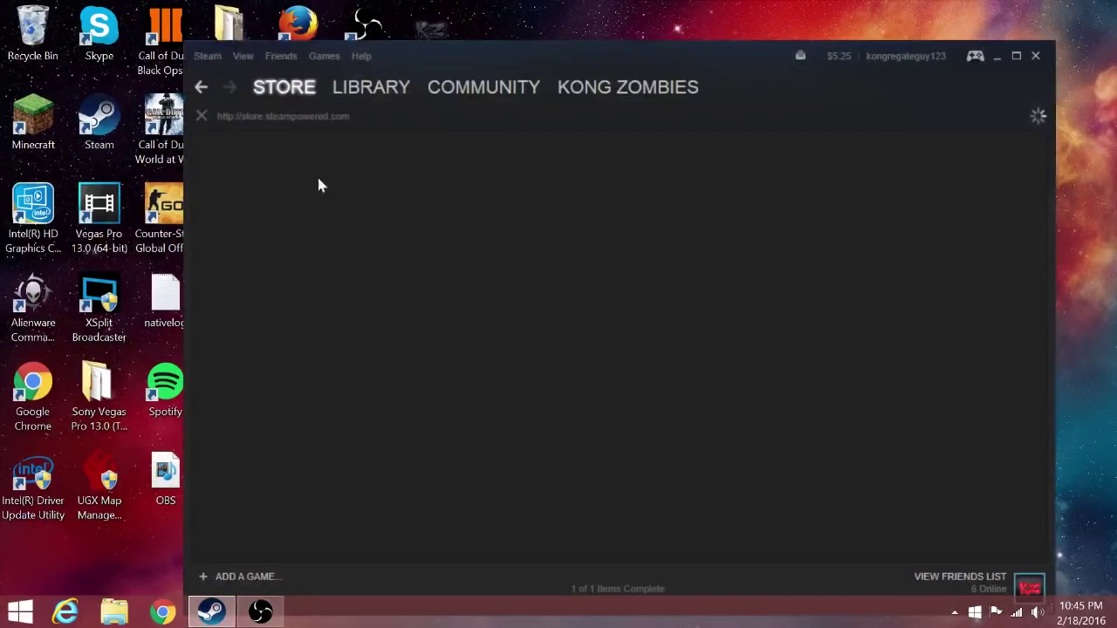
{"action": "mouse_move", "coordinate": [356, 87]}
{"action": "left_click", "coordinate": [360, 107]}
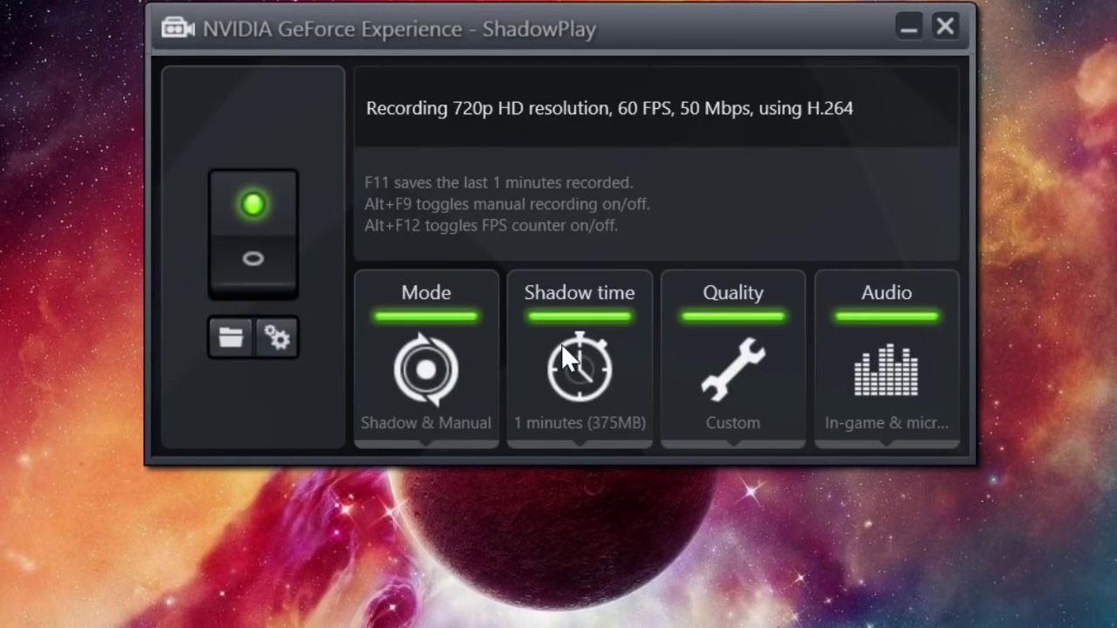
- Show the ShadowPlay shadow time slider at 1 minute (375MB), then close it again
{"action": "left_click", "coordinate": [643, 381]}
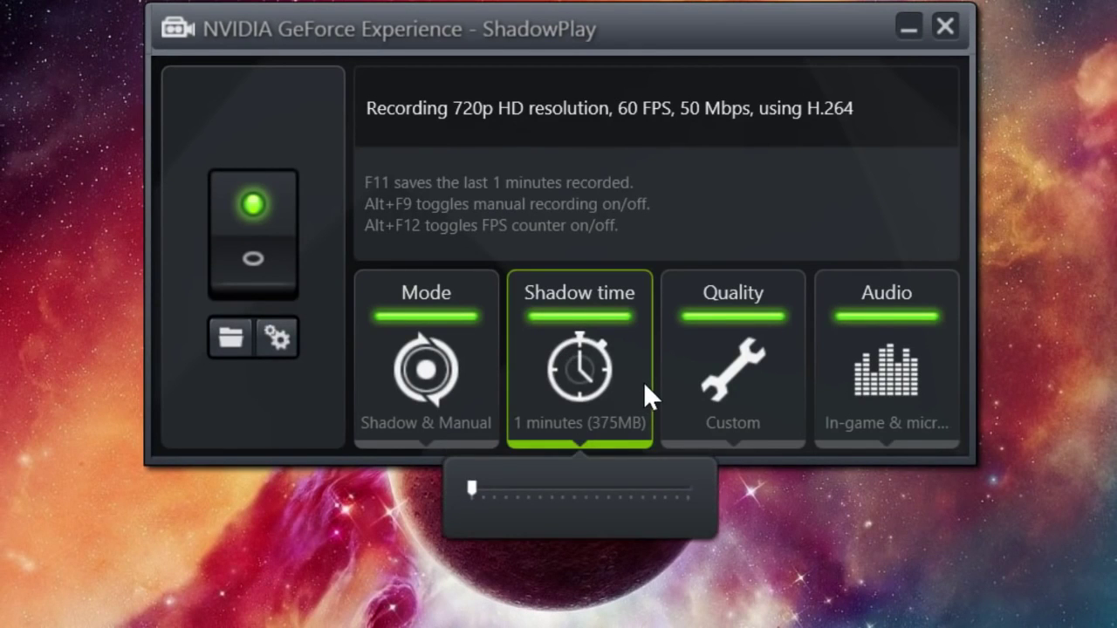
{"action": "left_click", "coordinate": [643, 381]}
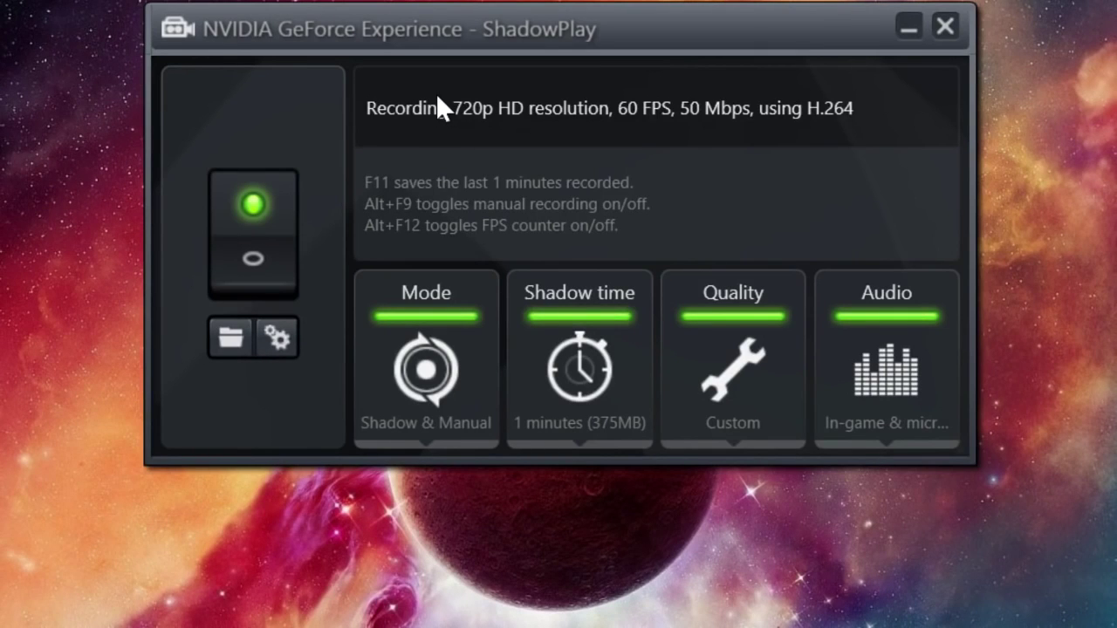
{"action": "left_click", "coordinate": [579, 370]}
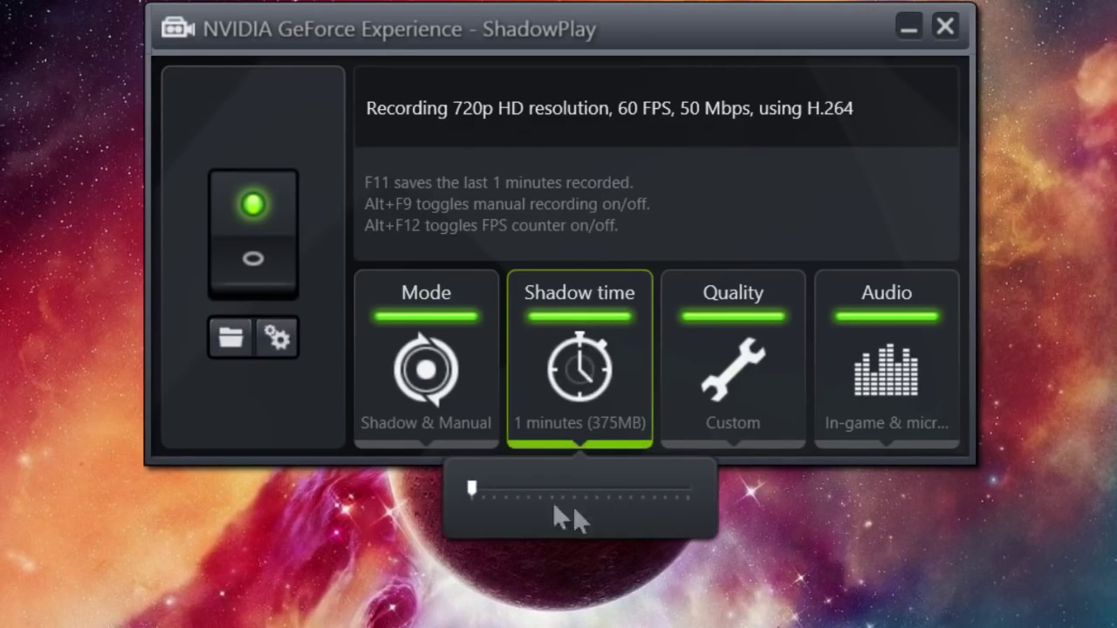
{"action": "left_click_drag", "start_coordinate": [480, 493], "coordinate": [655, 491]}
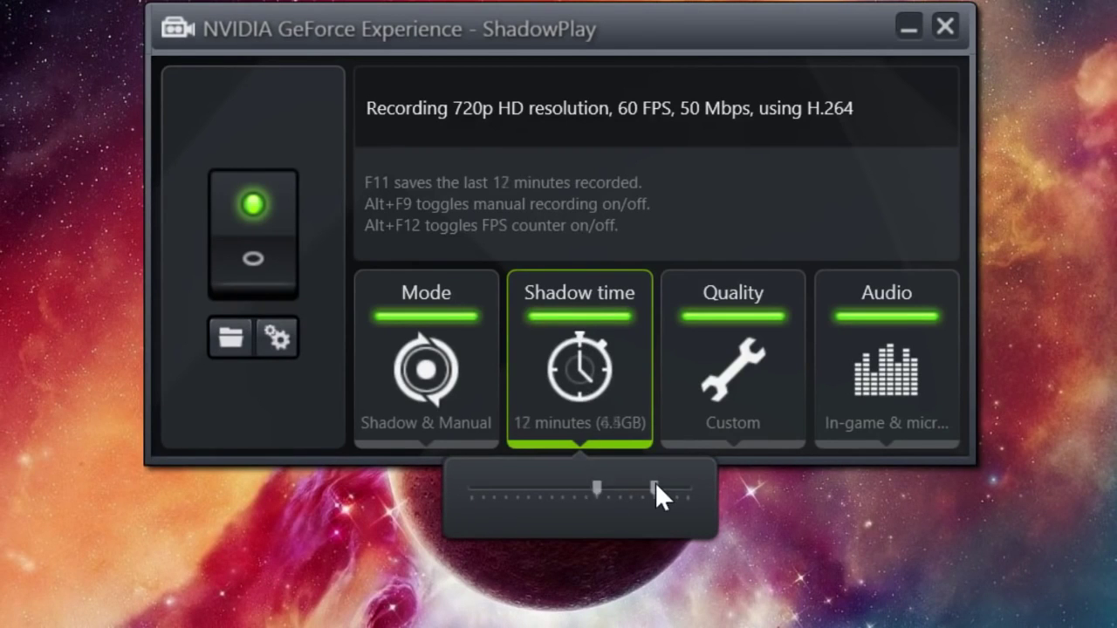
{"action": "left_click_drag", "start_coordinate": [580, 503], "coordinate": [366, 495]}
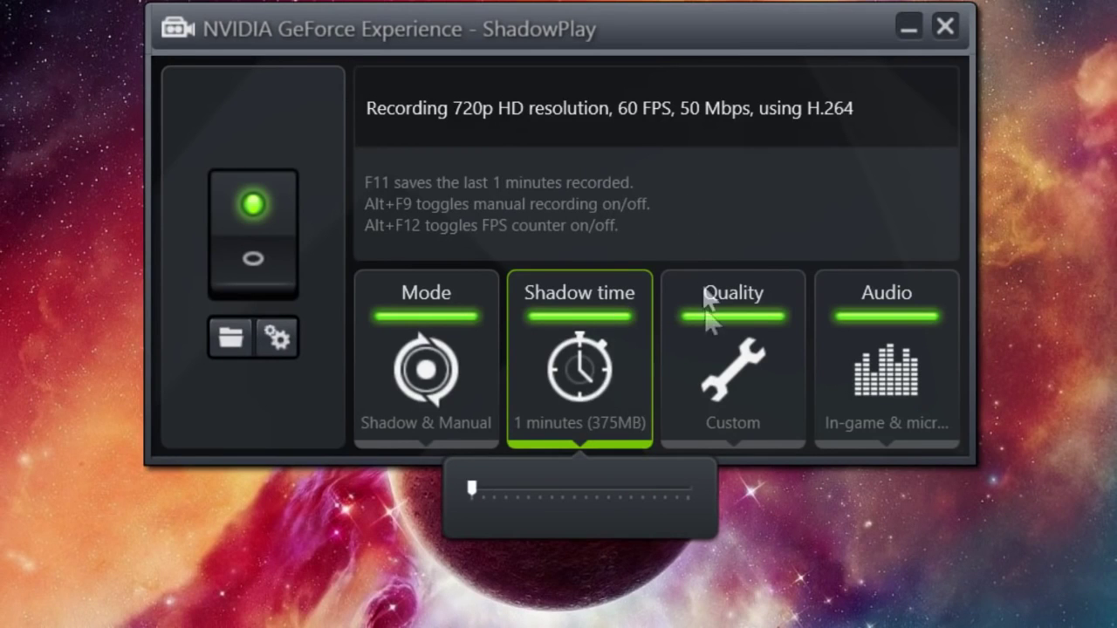
{"action": "left_click", "coordinate": [576, 391]}
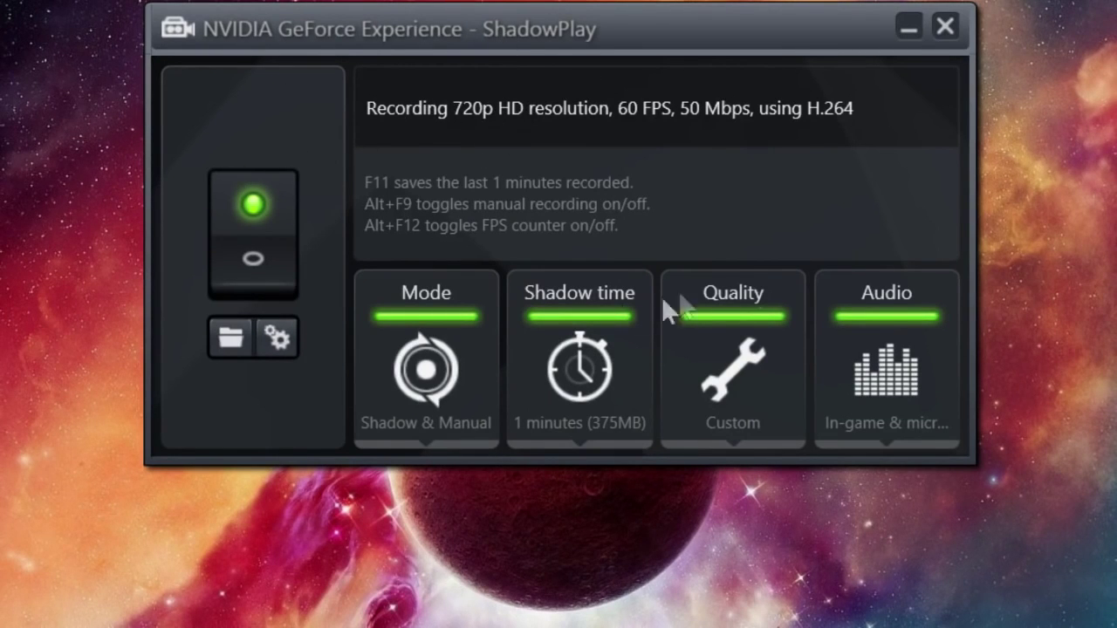
{"action": "left_click", "coordinate": [869, 371]}
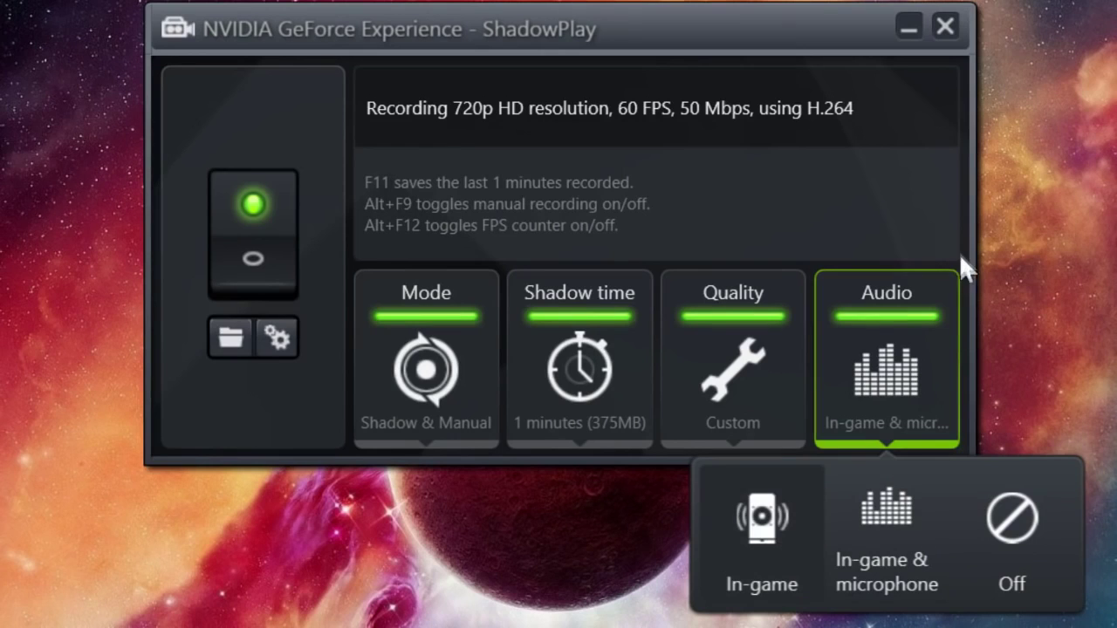
{"action": "left_click", "coordinate": [869, 296]}
{"action": "left_click", "coordinate": [752, 342]}
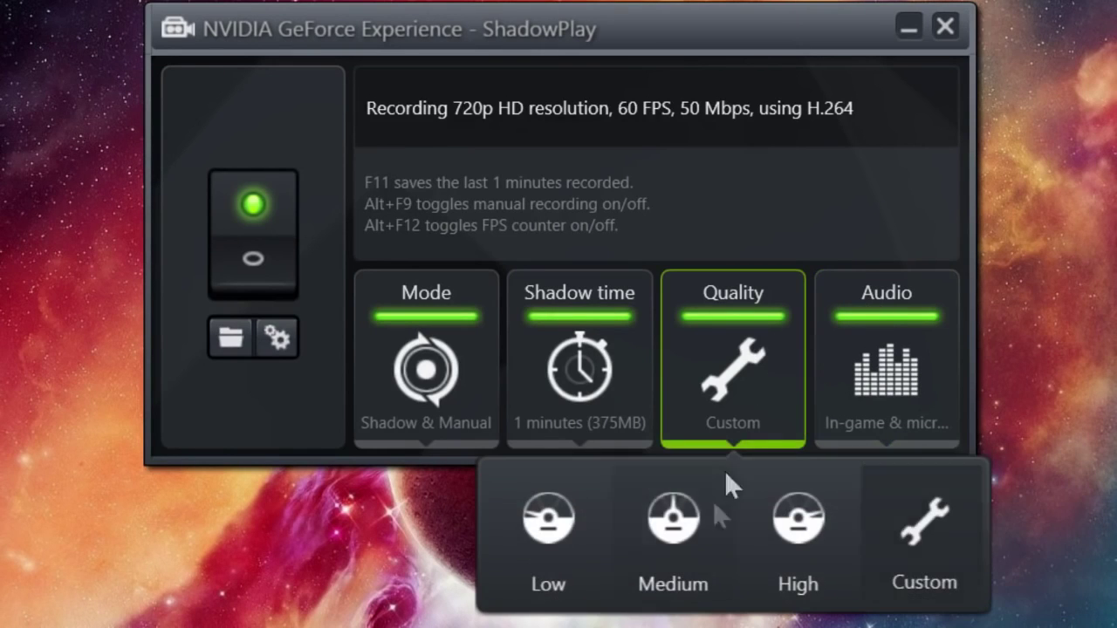
{"action": "left_click", "coordinate": [740, 338]}
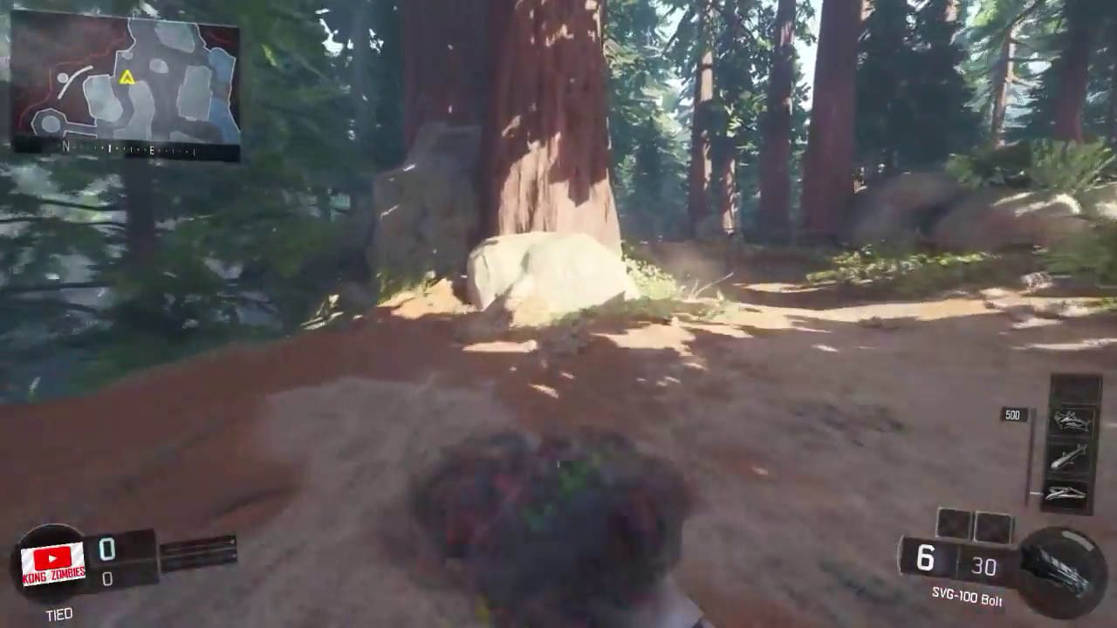
- Walk past the wooden cabin doorway and on toward the stream and rocks
{"action": "key", "text": "w"}
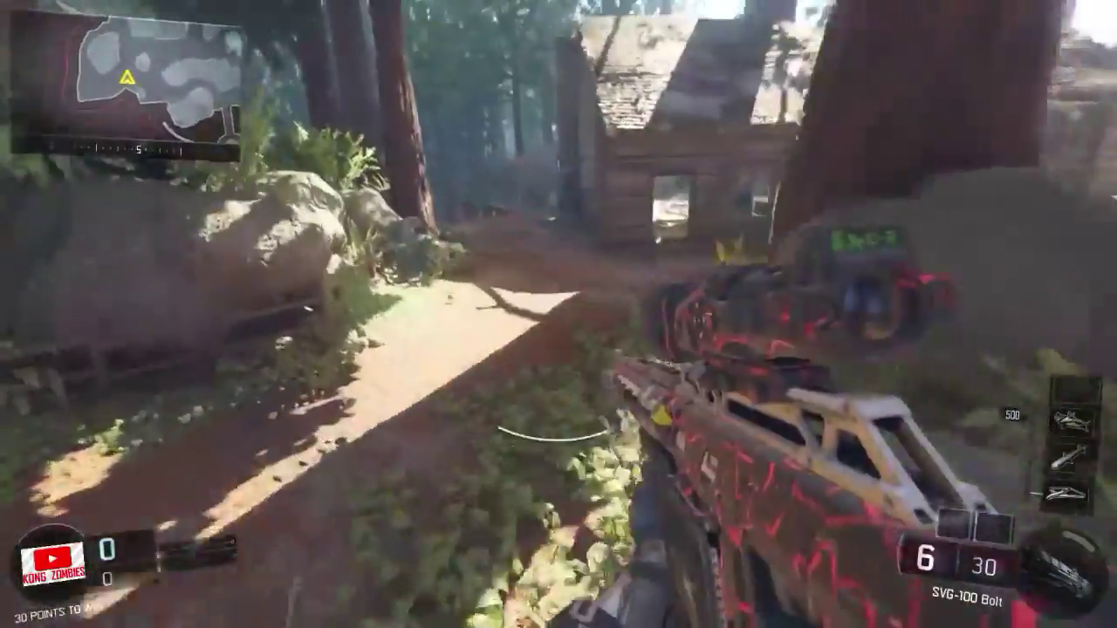
{"action": "key", "text": "w"}
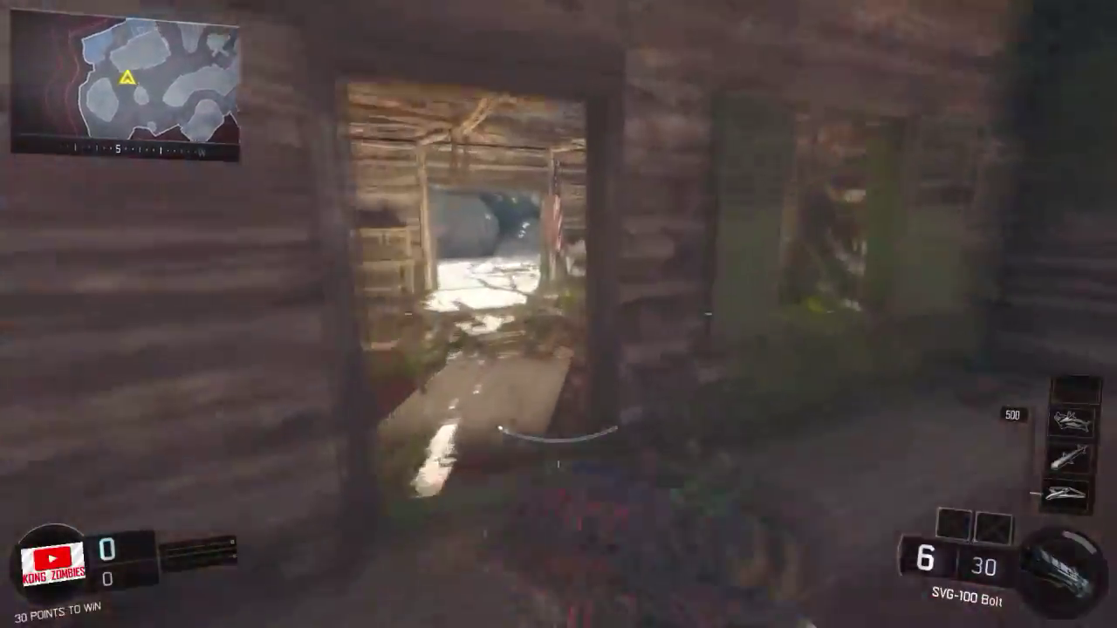
{"action": "key", "text": "w"}
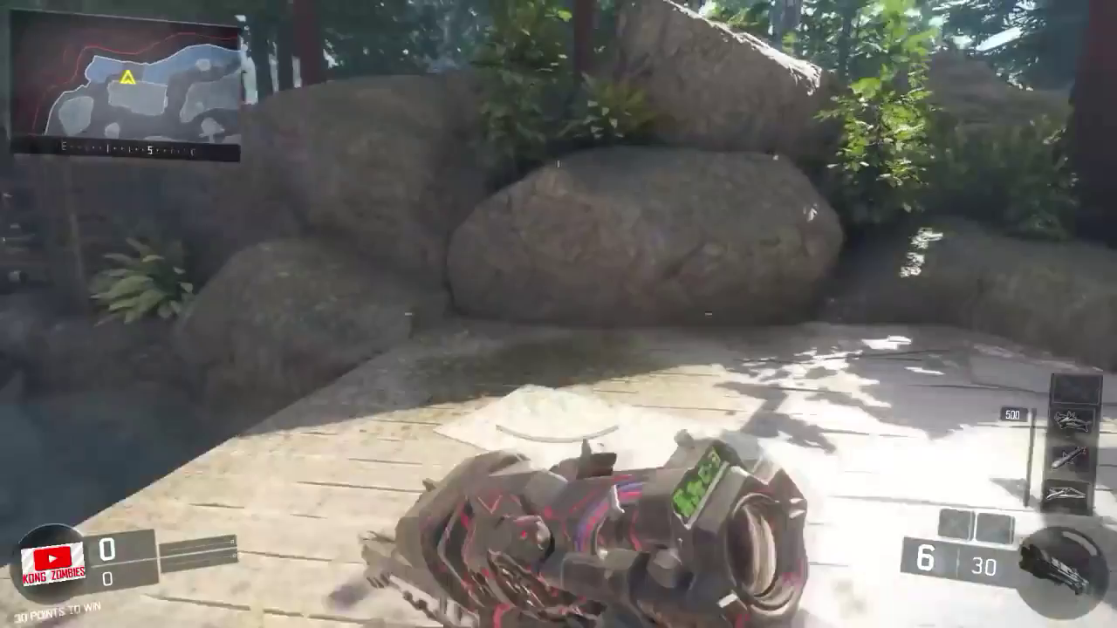
{"action": "key", "text": "w"}
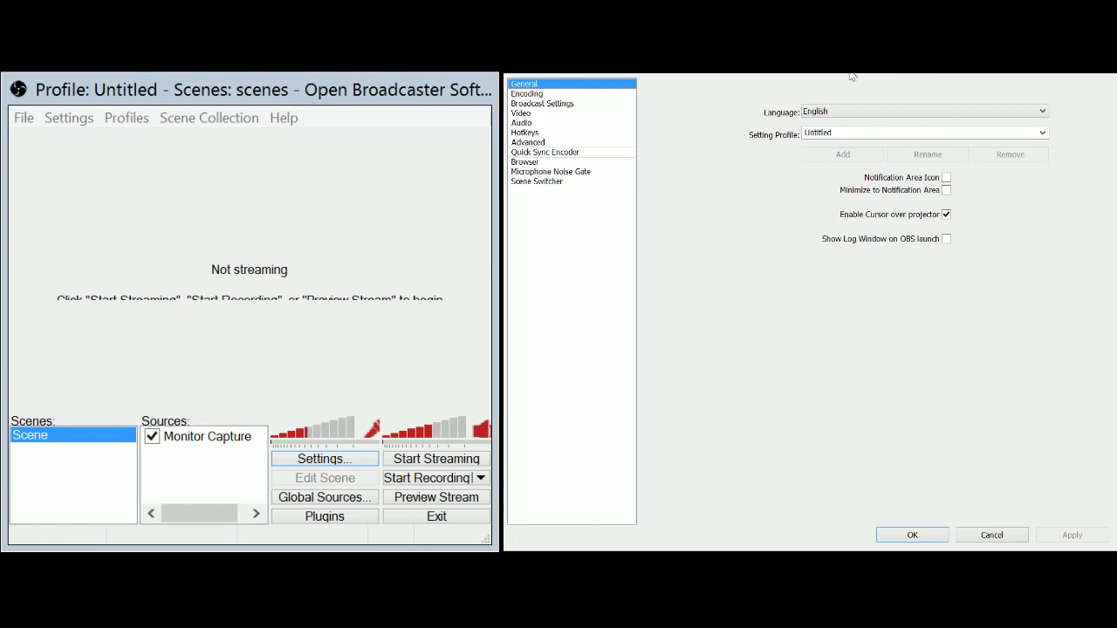
{"action": "left_click", "coordinate": [594, 93]}
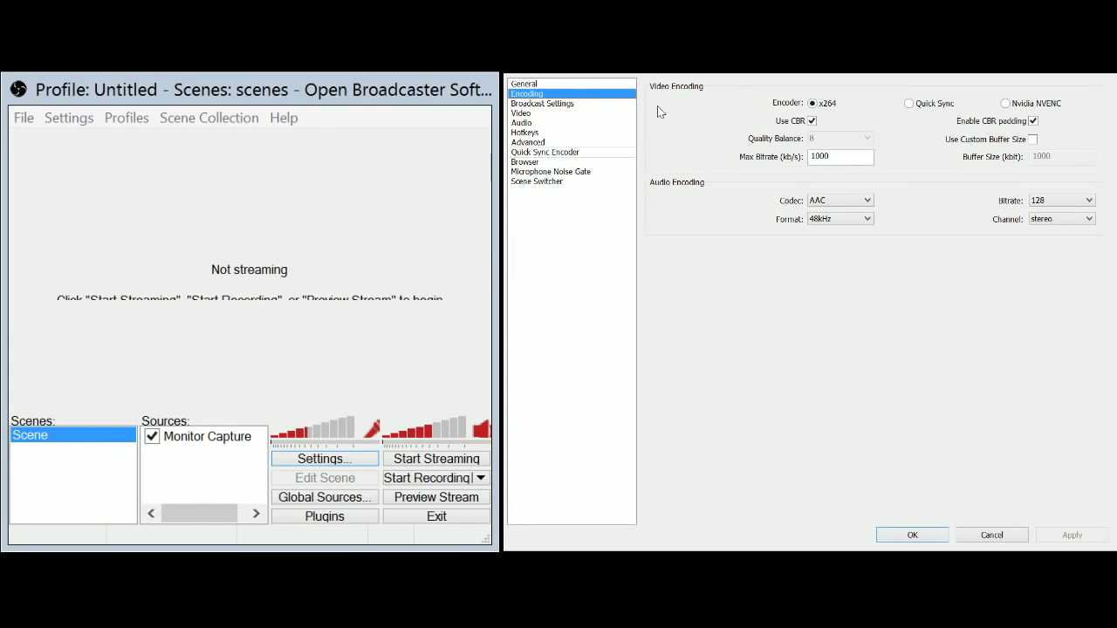
{"action": "left_click", "coordinate": [573, 112]}
{"action": "left_click", "coordinate": [573, 104]}
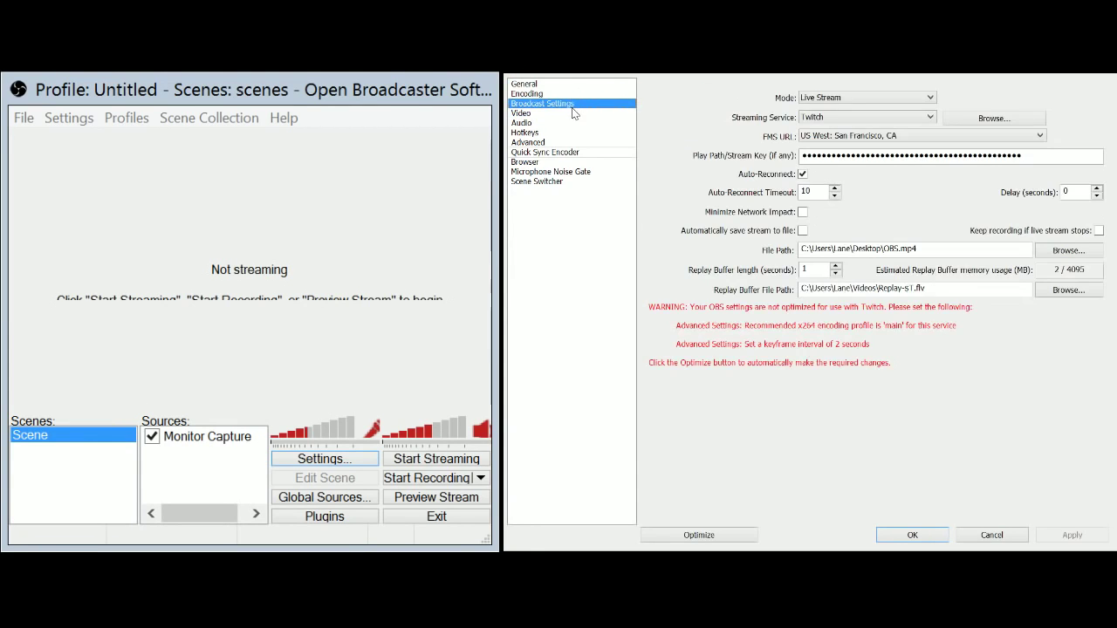
{"action": "left_click", "coordinate": [574, 114]}
{"action": "left_click", "coordinate": [575, 104]}
{"action": "left_click", "coordinate": [576, 114]}
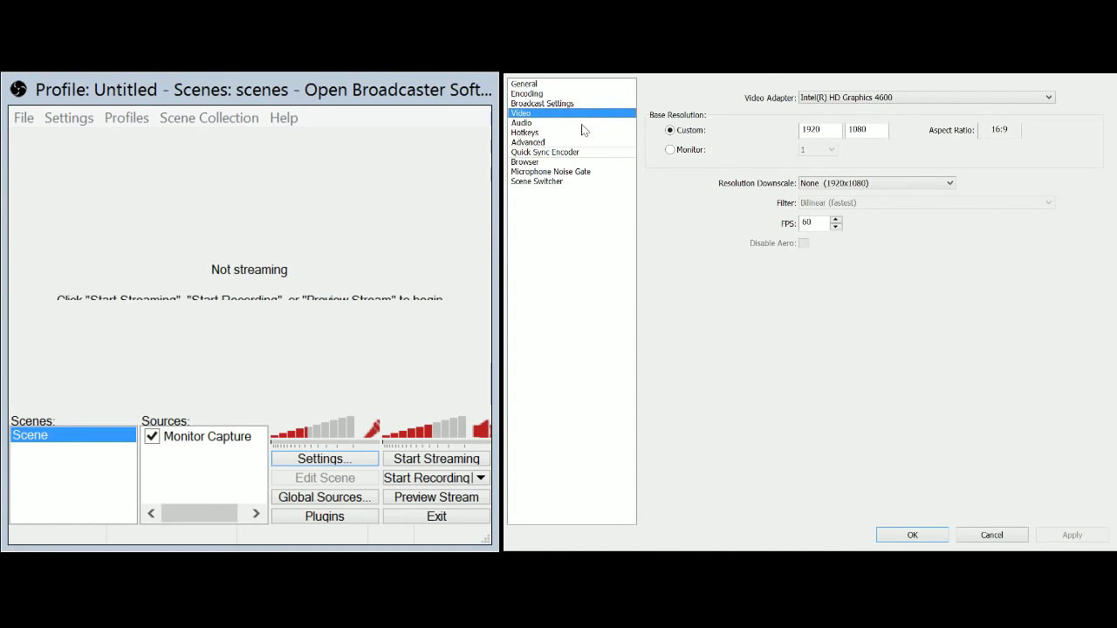
{"action": "left_click", "coordinate": [580, 123]}
{"action": "left_click", "coordinate": [576, 133]}
{"action": "left_click", "coordinate": [567, 153]}
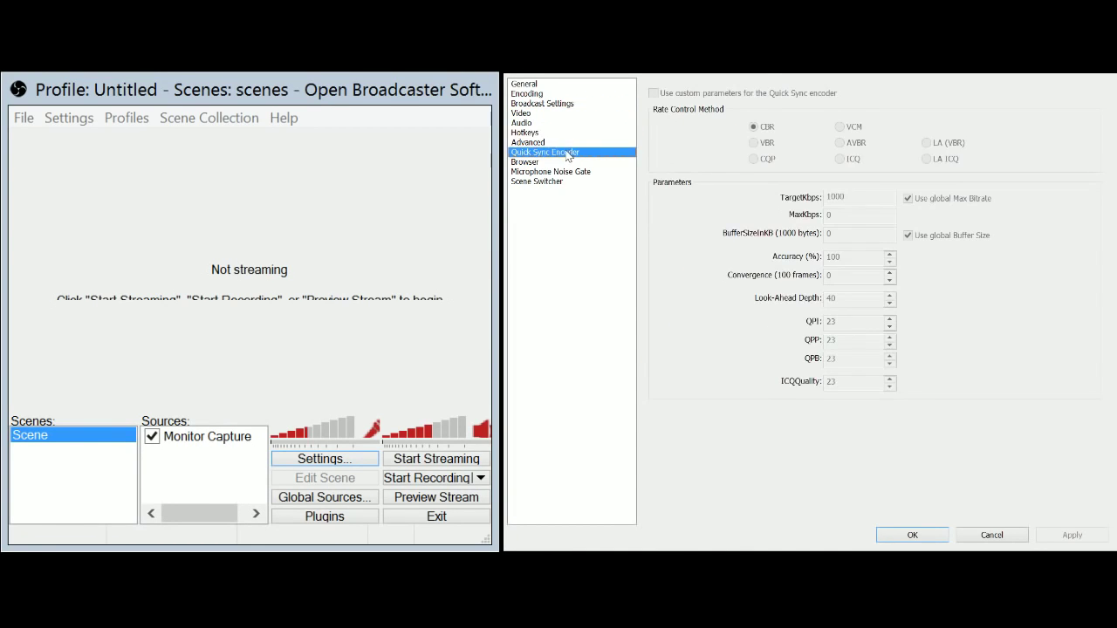
{"action": "left_click", "coordinate": [563, 142]}
{"action": "left_click", "coordinate": [579, 162]}
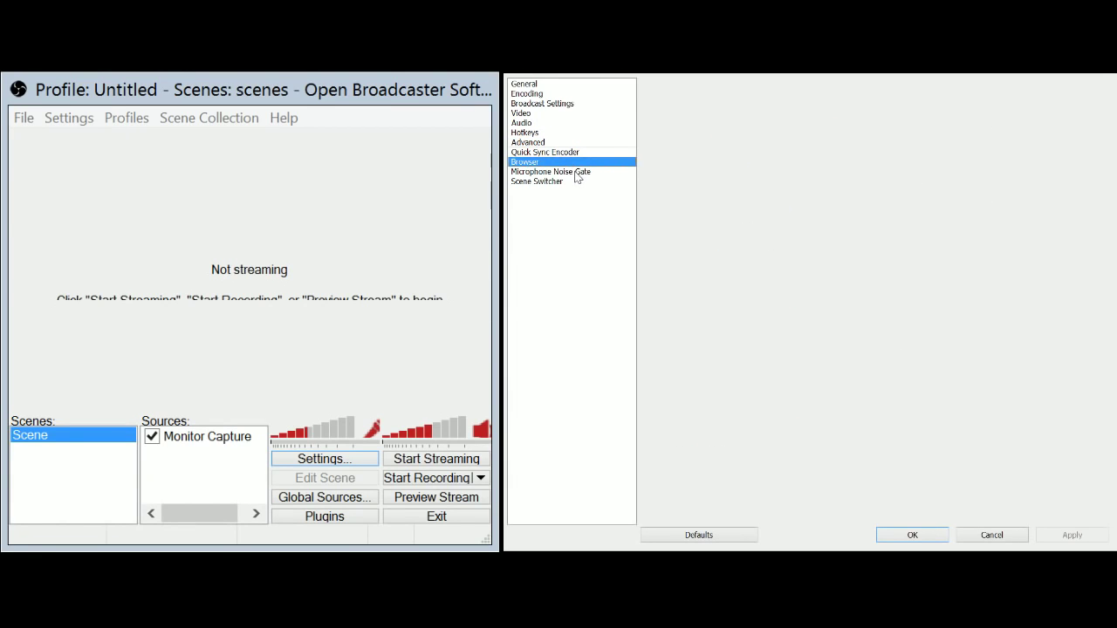
{"action": "left_click", "coordinate": [554, 84]}
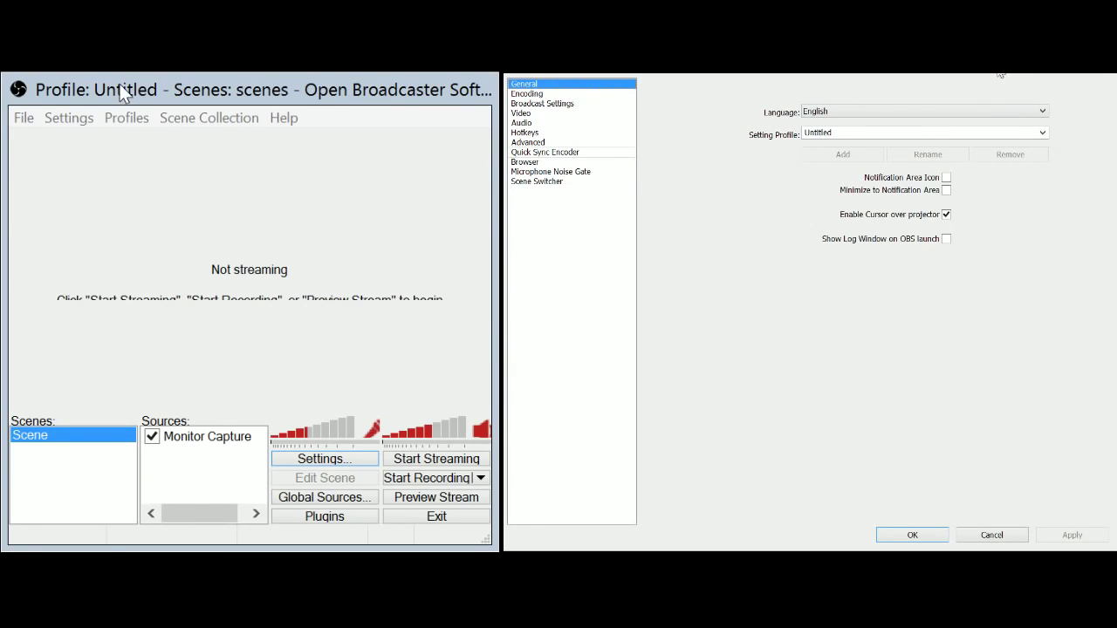
- Switch to the Video category showing the 1920×1080 base resolution and 60 FPS
{"action": "left_click", "coordinate": [583, 113]}
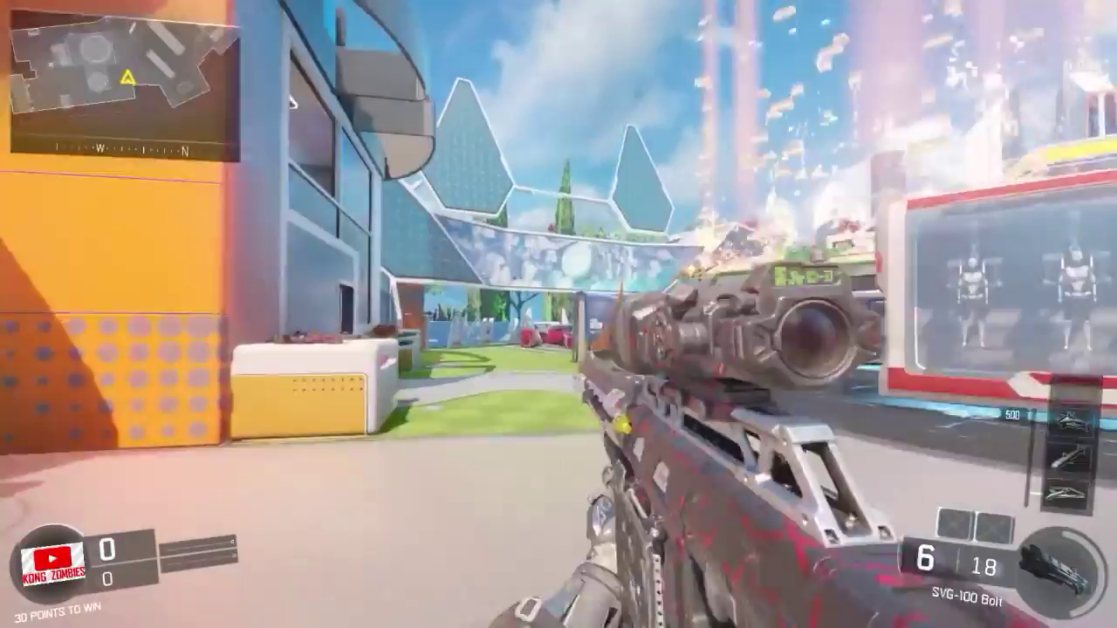
- Run to the red car, jump over it, and follow the building onto the walkway
{"action": "key", "text": "w"}
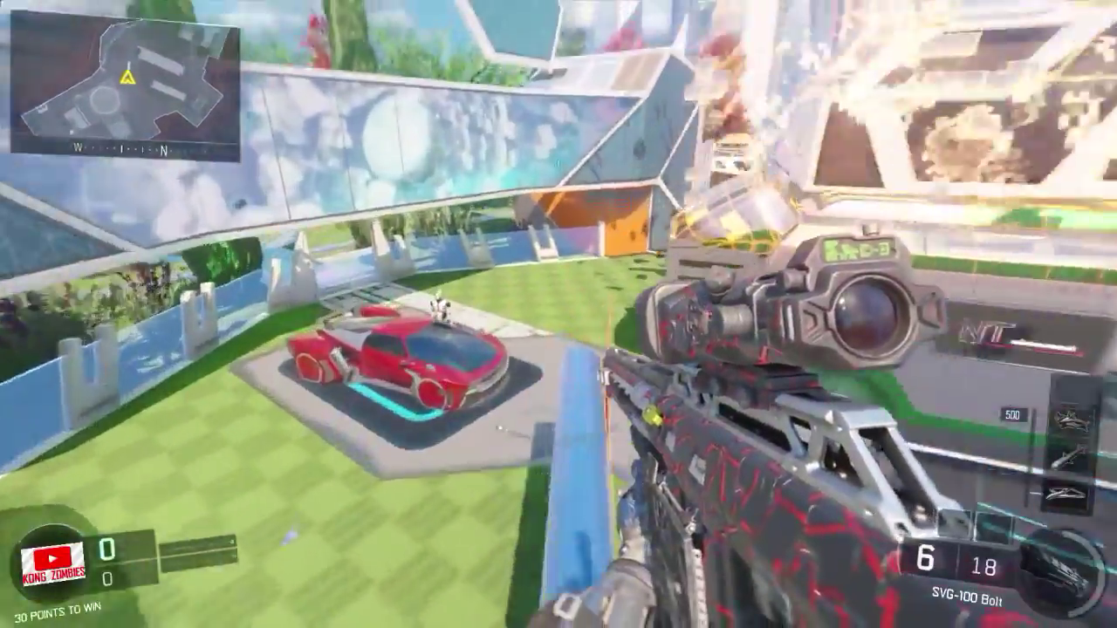
{"action": "key", "text": "space"}
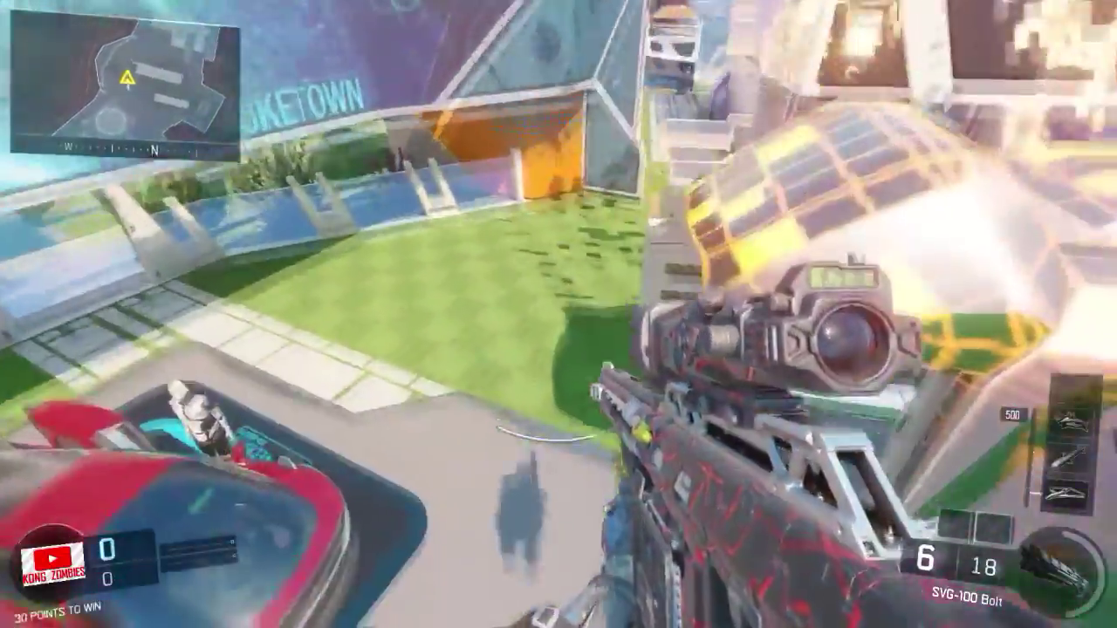
{"action": "key", "text": "w"}
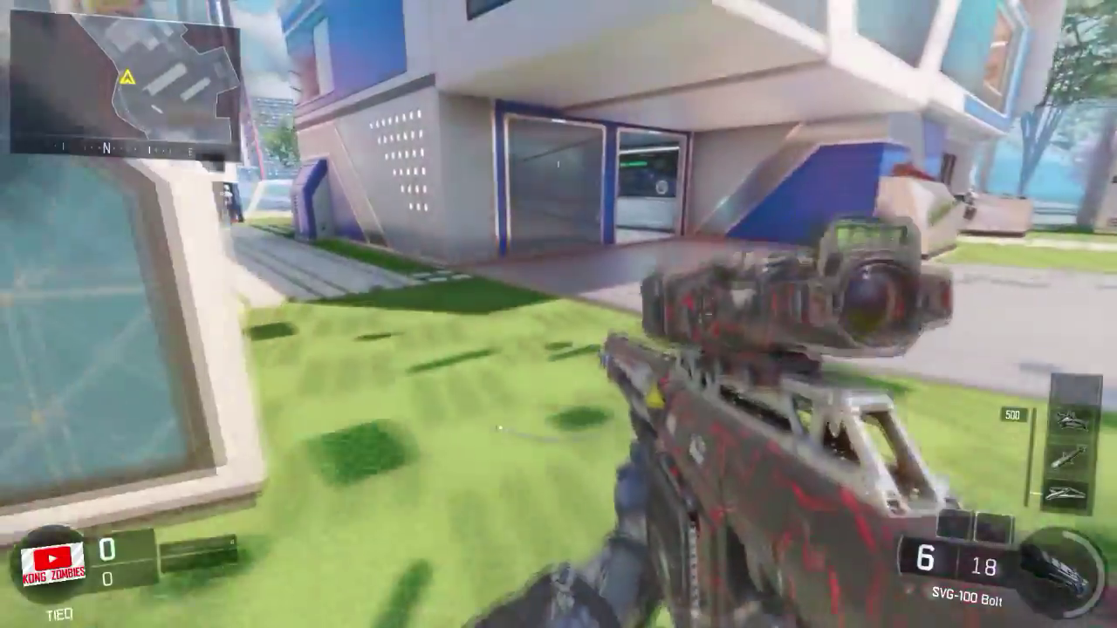
{"action": "key", "text": "w"}
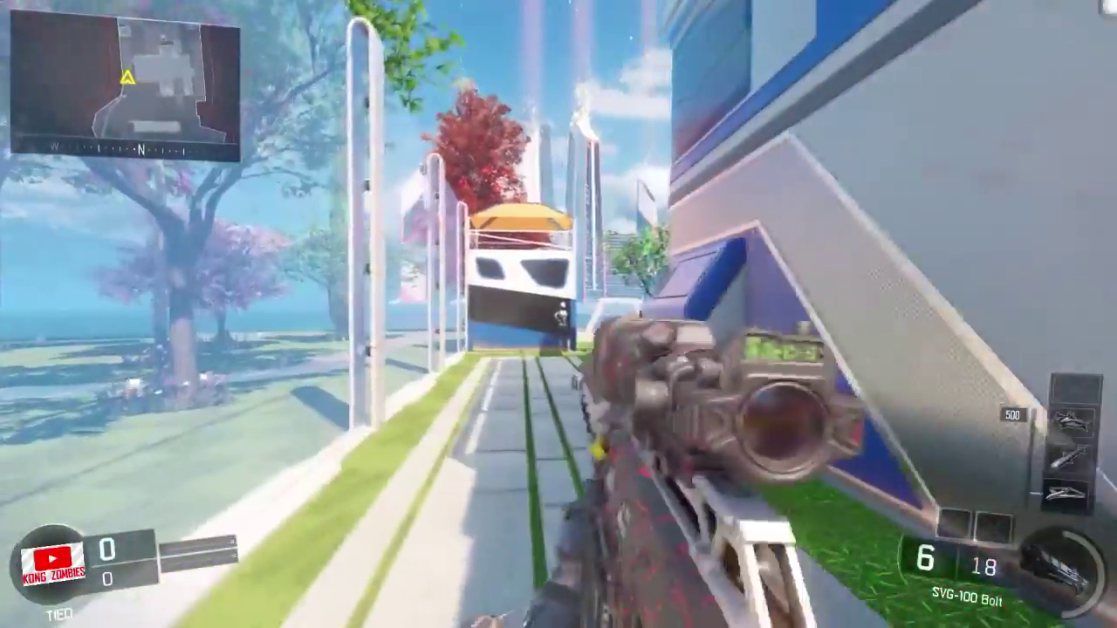
{"action": "key", "text": "w"}
- Scope the SVG-100 Bolt toward the trees, advance past the planter and fire a shot
{"action": "right_click", "coordinate": [558, 314]}
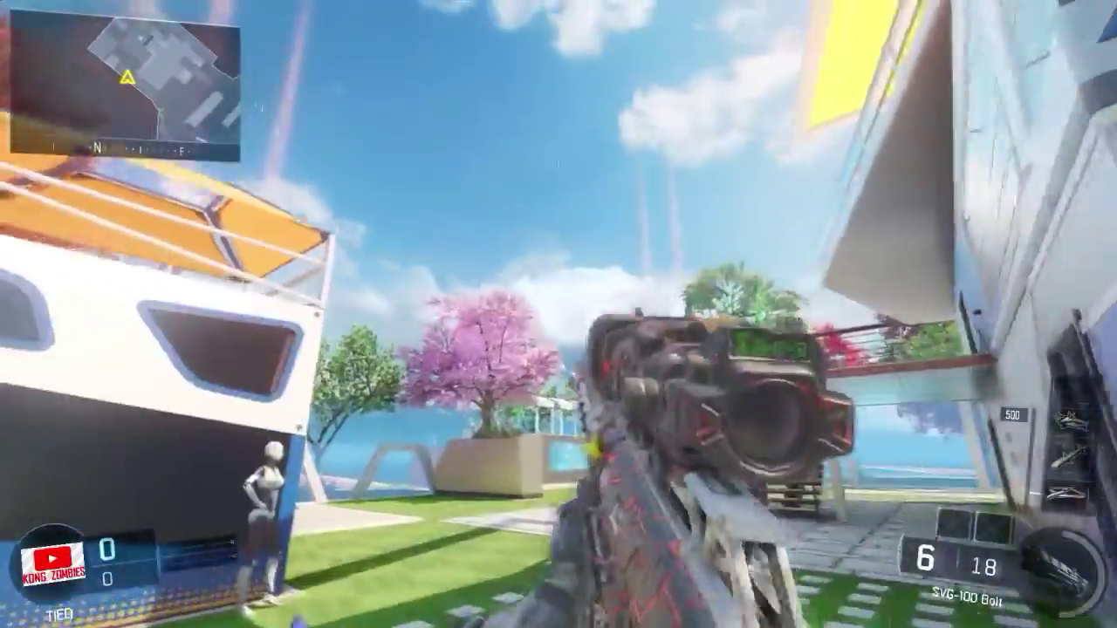
{"action": "right_click", "coordinate": [558, 315]}
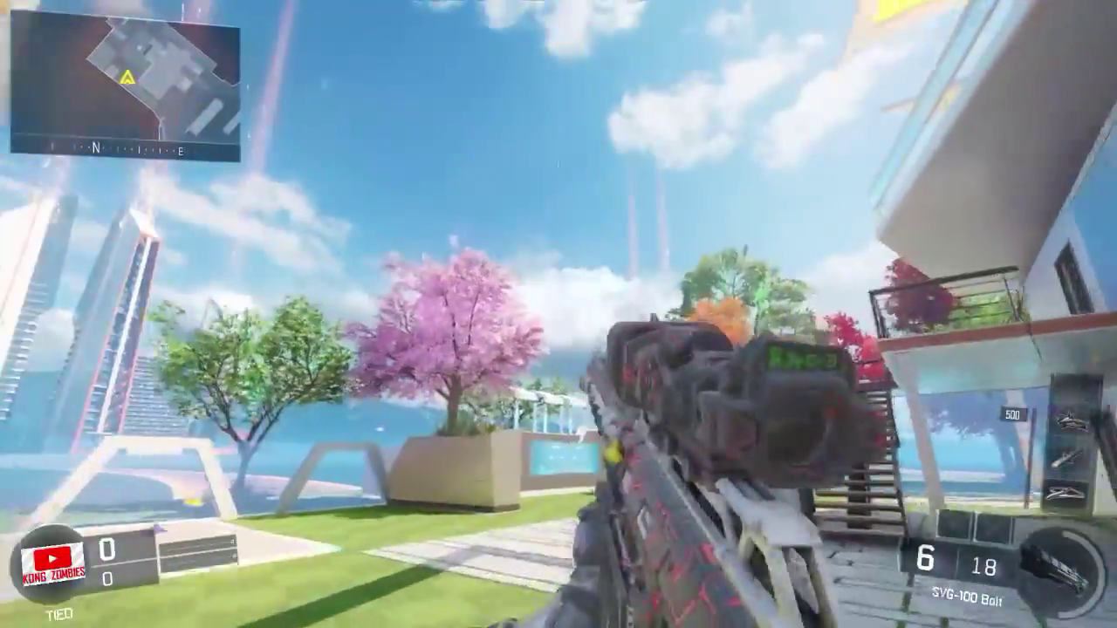
{"action": "key", "text": "w"}
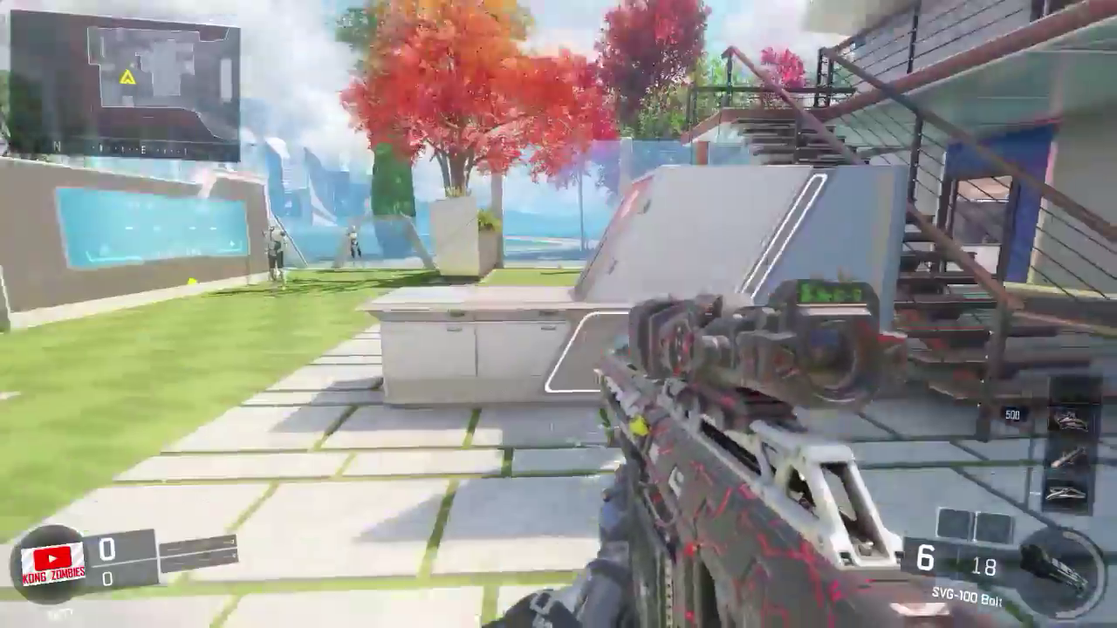
{"action": "key", "text": "w"}
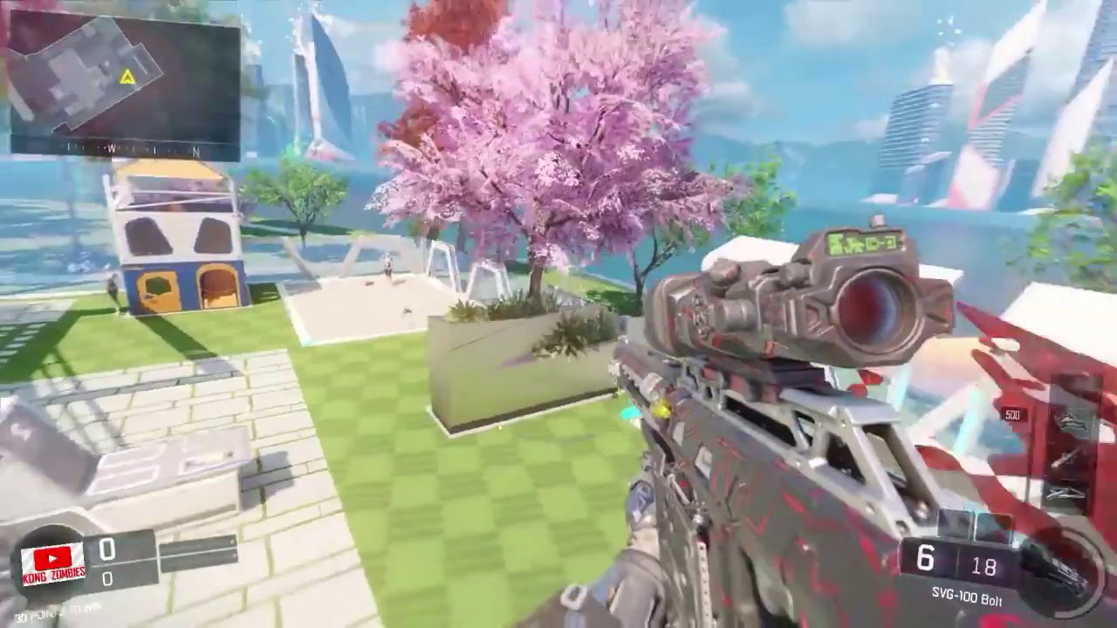
{"action": "left_click", "coordinate": [559, 314]}
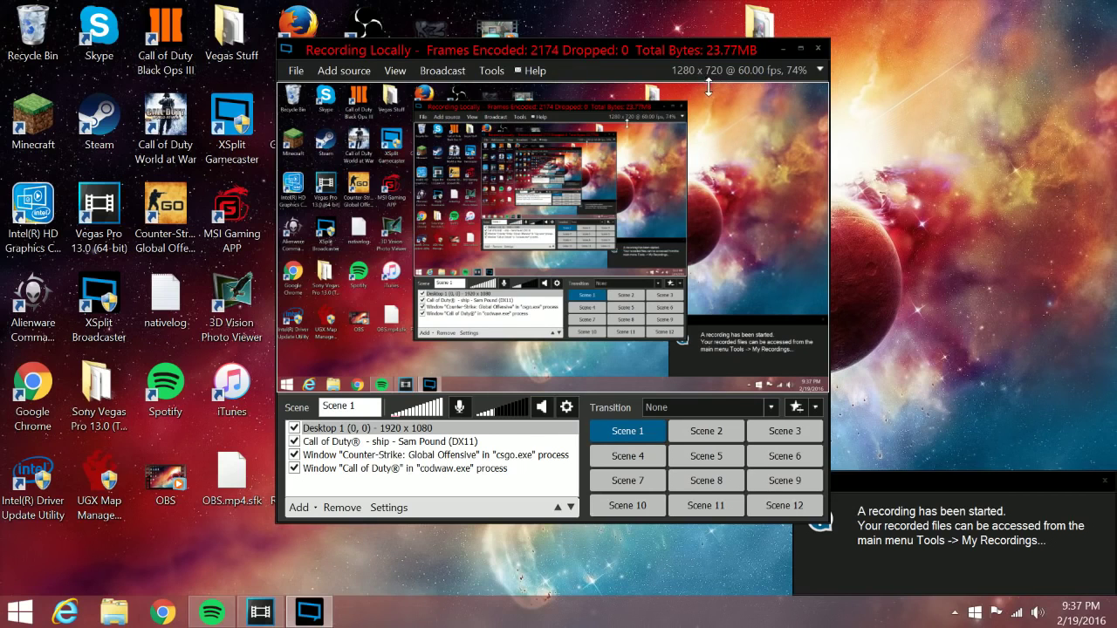
{"action": "left_click", "coordinate": [767, 78]}
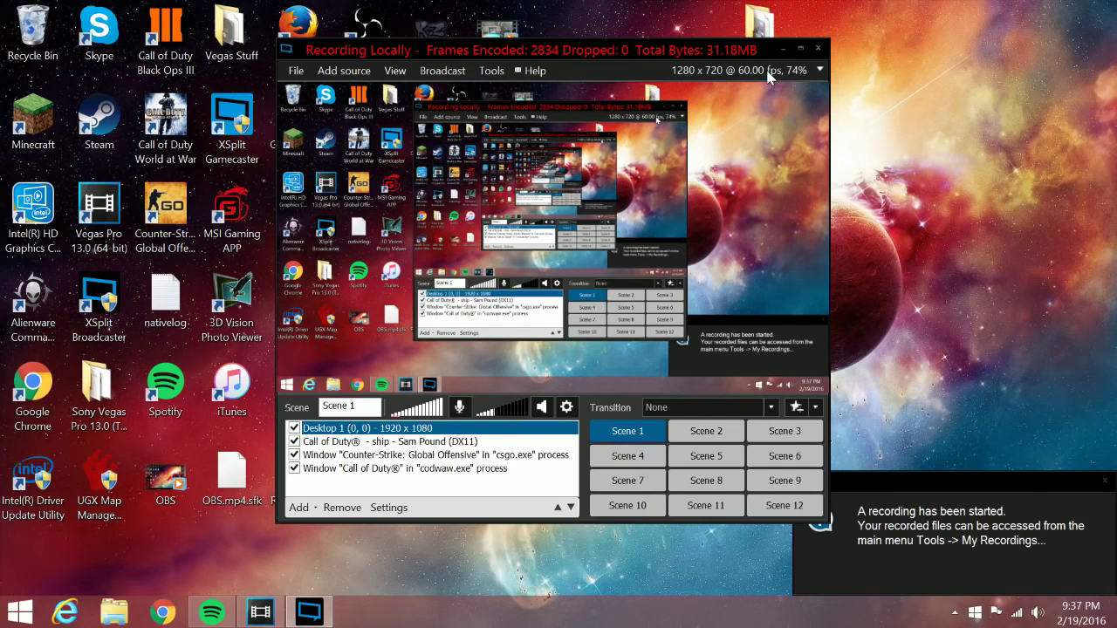
{"action": "left_click", "coordinate": [759, 126]}
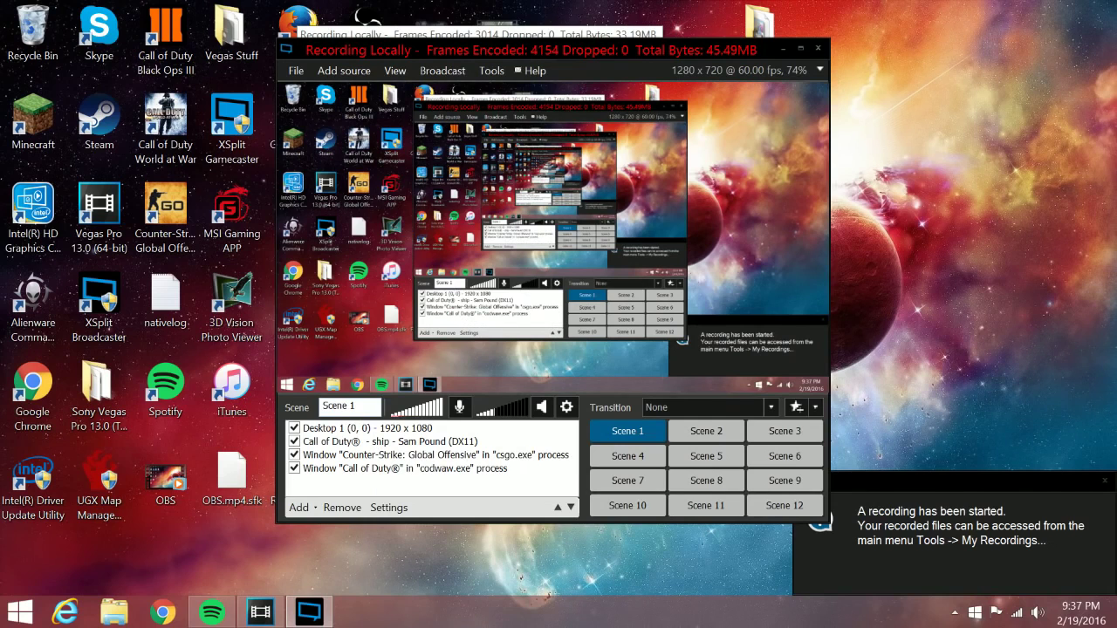
- Open the Add source menu below the XSplit sources list
{"action": "left_click", "coordinate": [312, 508]}
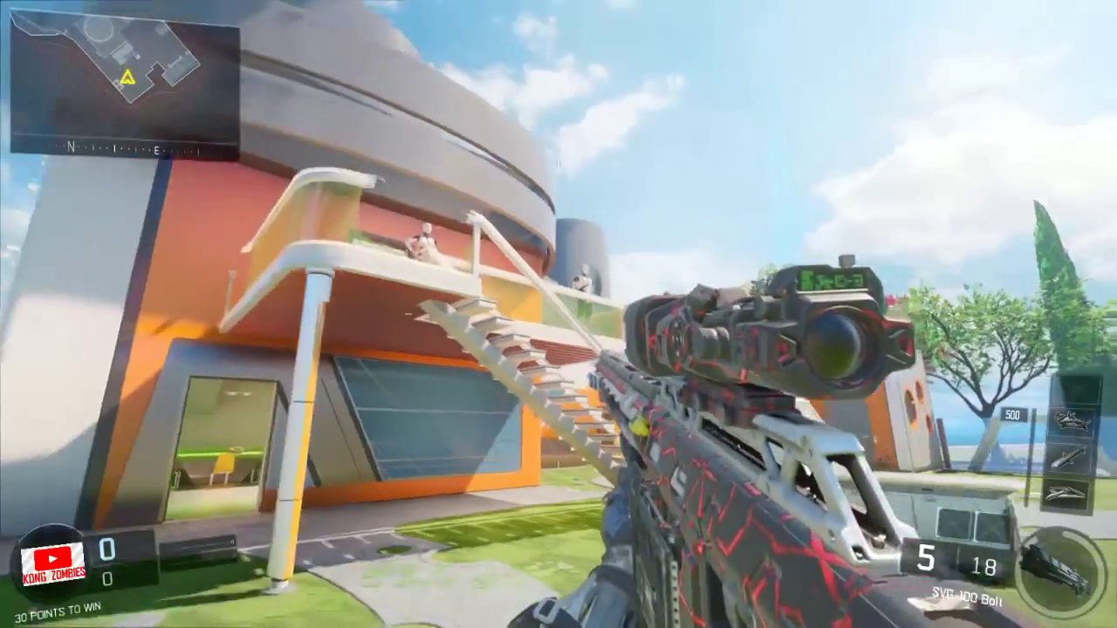
- Sprint past the orange building toward the forest
{"action": "key", "text": "shift+w"}
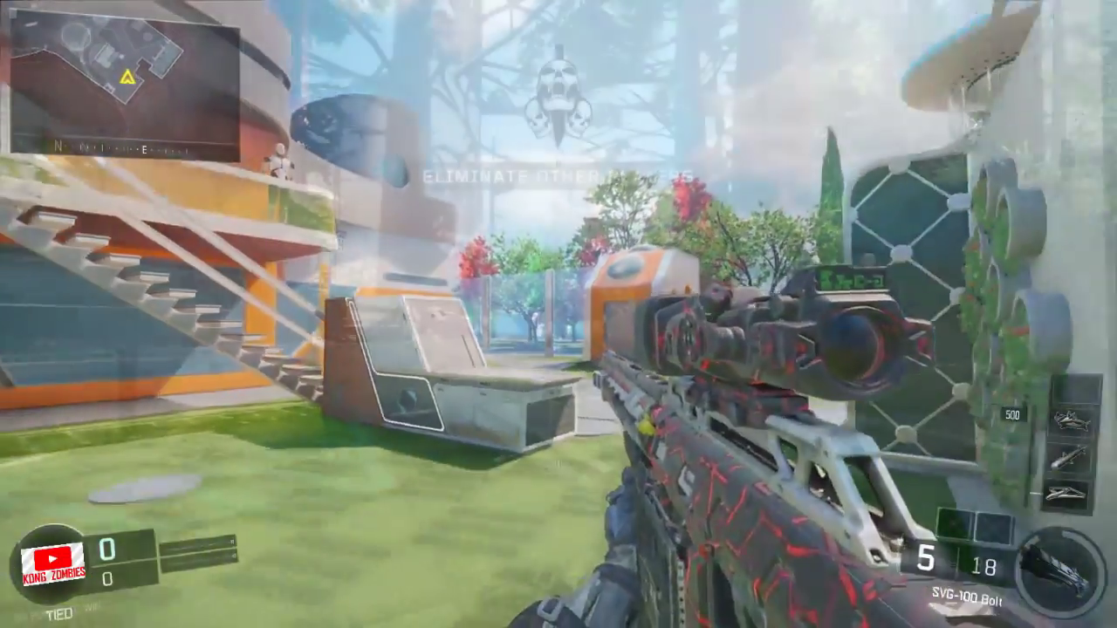
- Head from the buildings into the forest toward the tree and rock ledge
{"action": "key", "text": "w"}
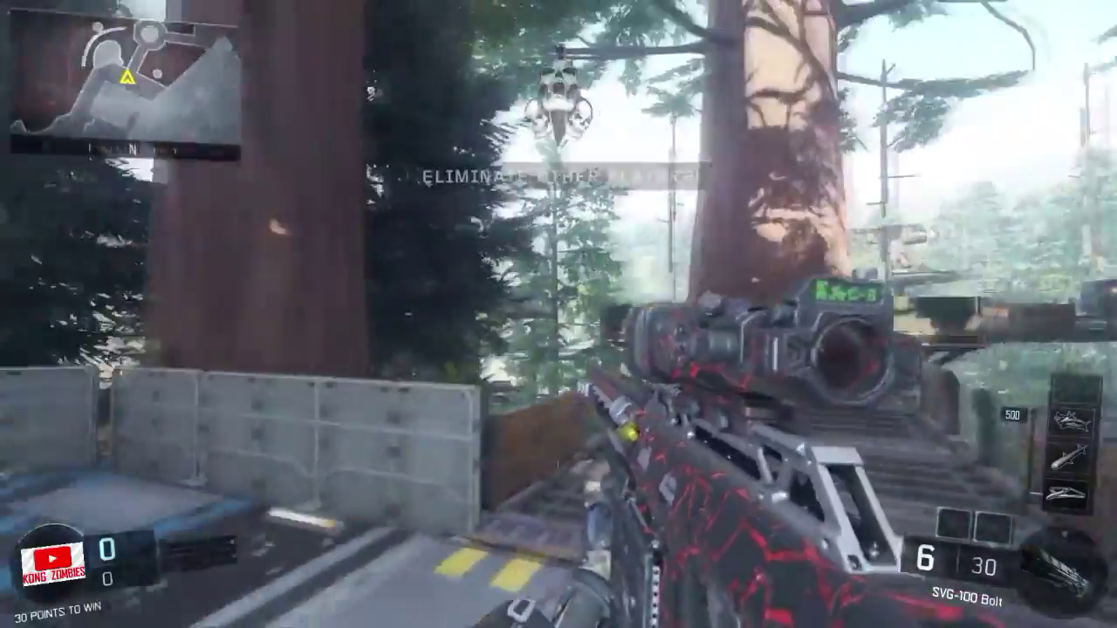
{"action": "key", "text": "w"}
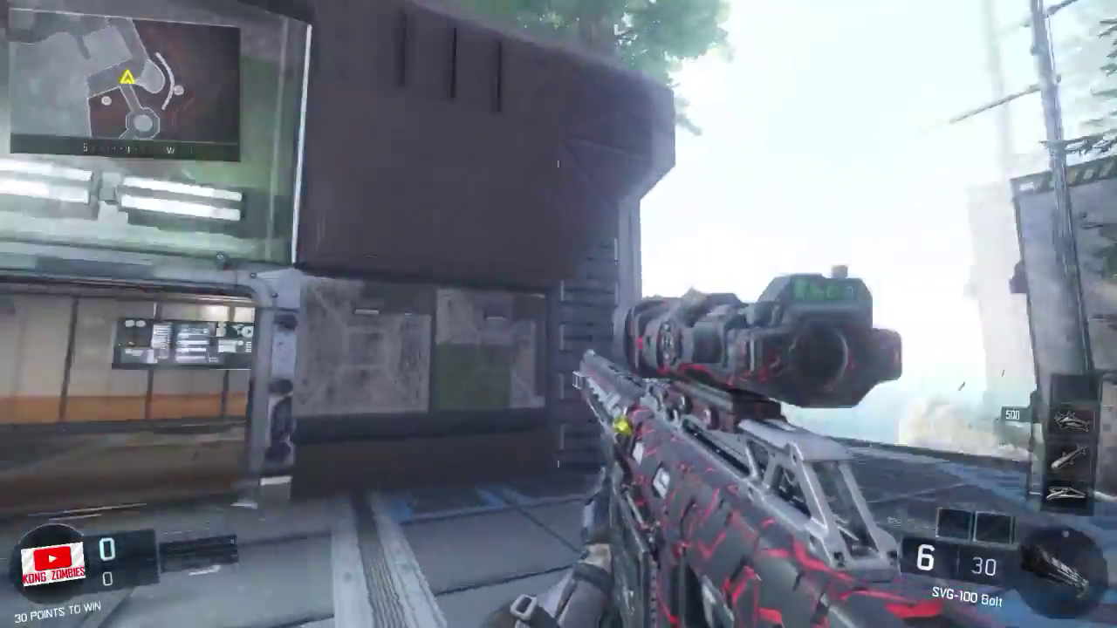
{"action": "key", "text": "w"}
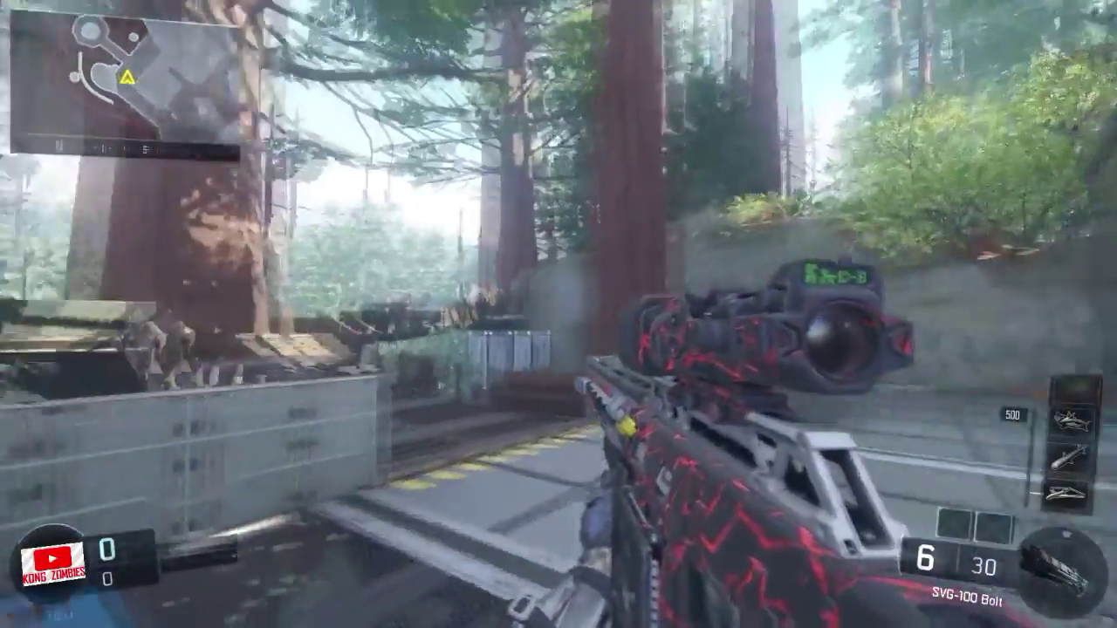
{"action": "key", "text": "w"}
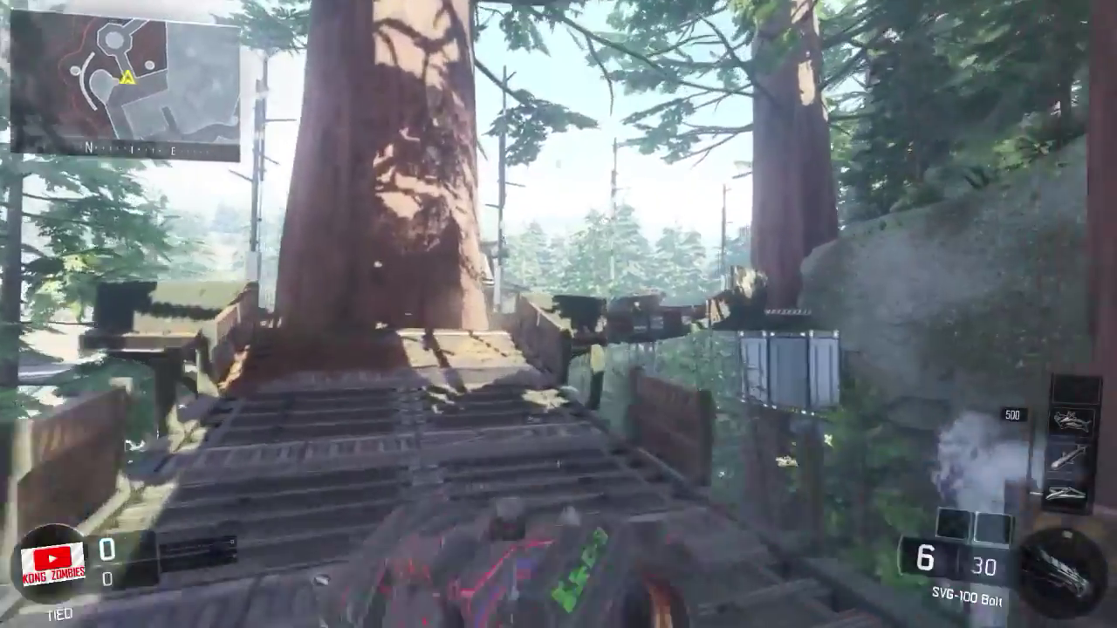
{"action": "key", "text": "w"}
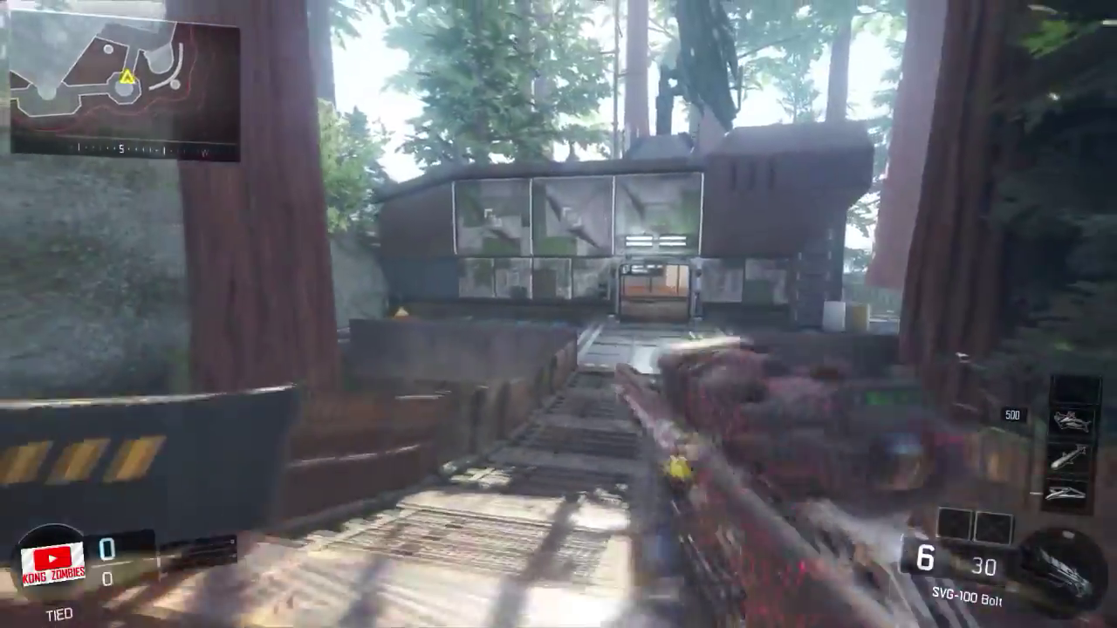
- Climb the wooden stairs and follow the walkway past the striped gate to the stone bunker
{"action": "key", "text": "w"}
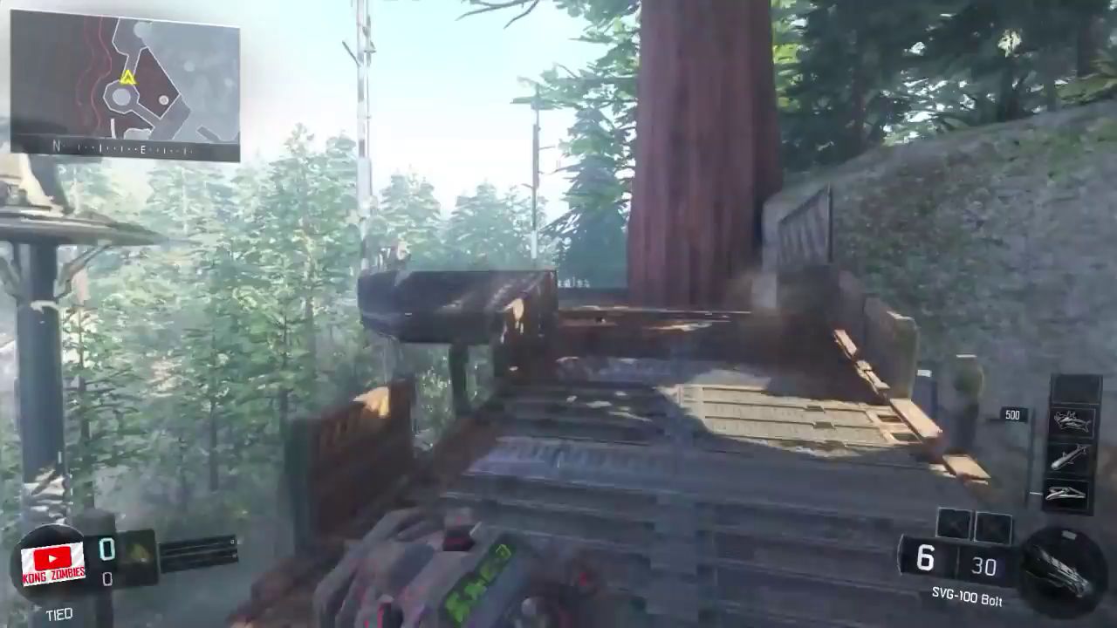
{"action": "key", "text": "w"}
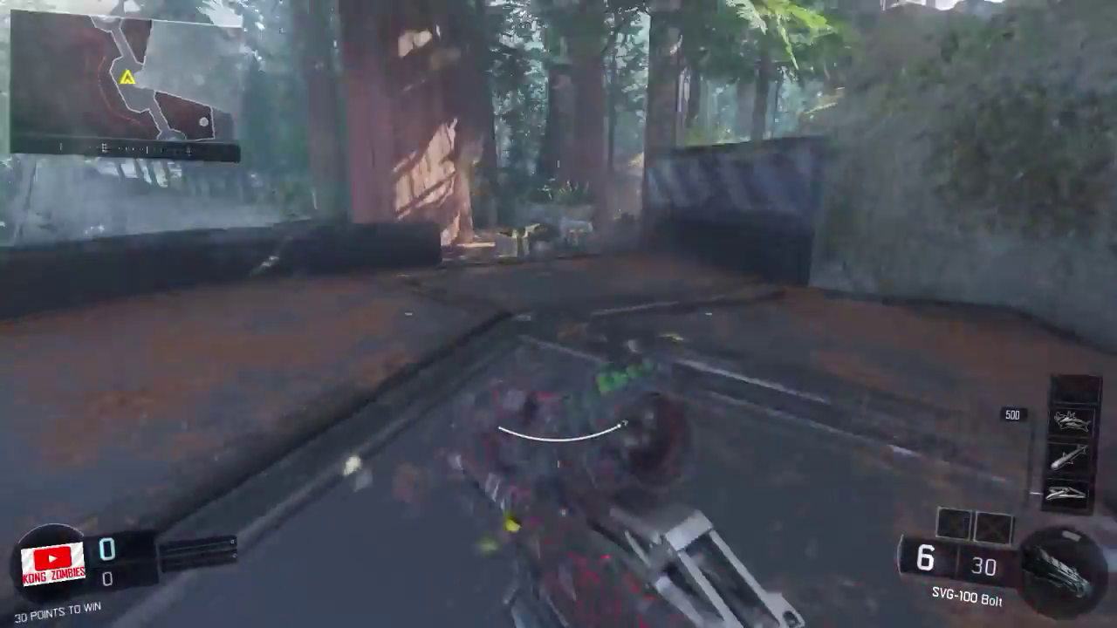
{"action": "key", "text": "w"}
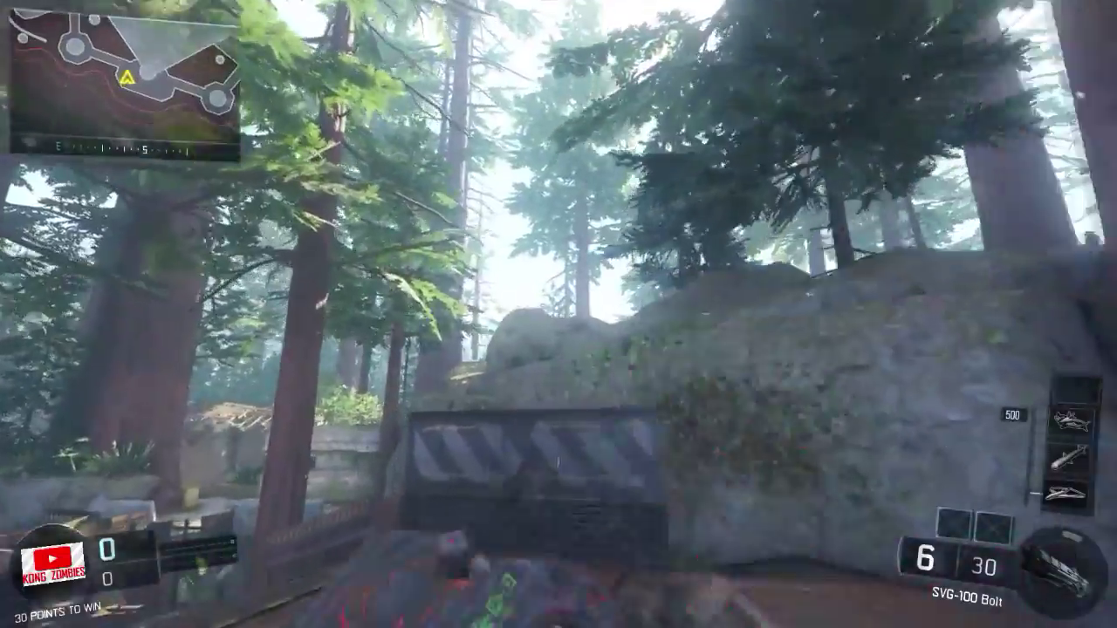
{"action": "key", "text": "w"}
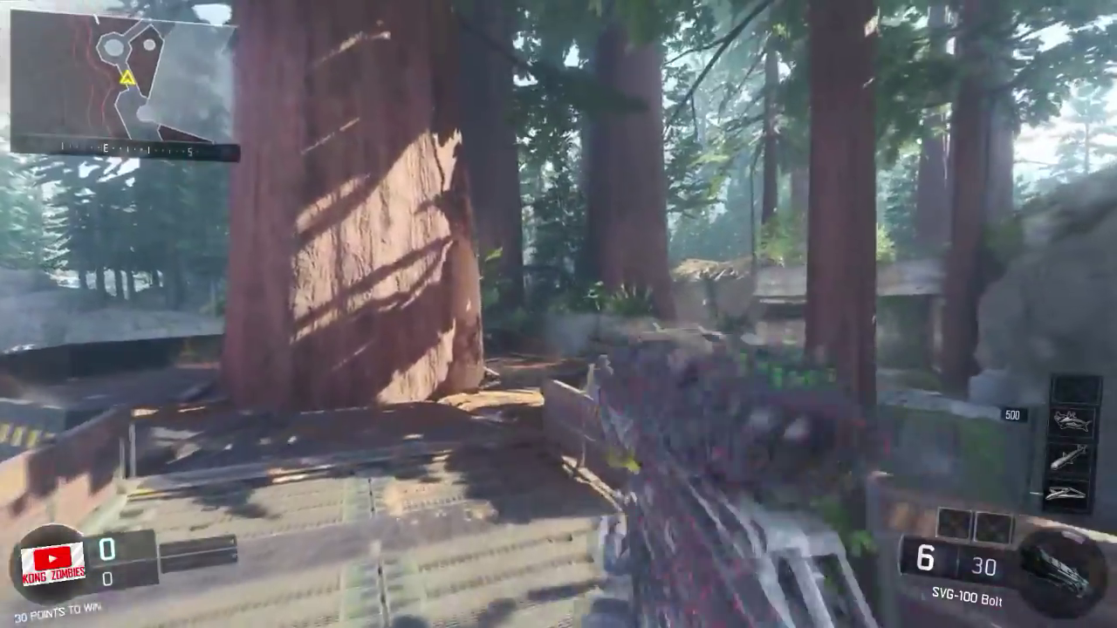
{"action": "key", "text": "w"}
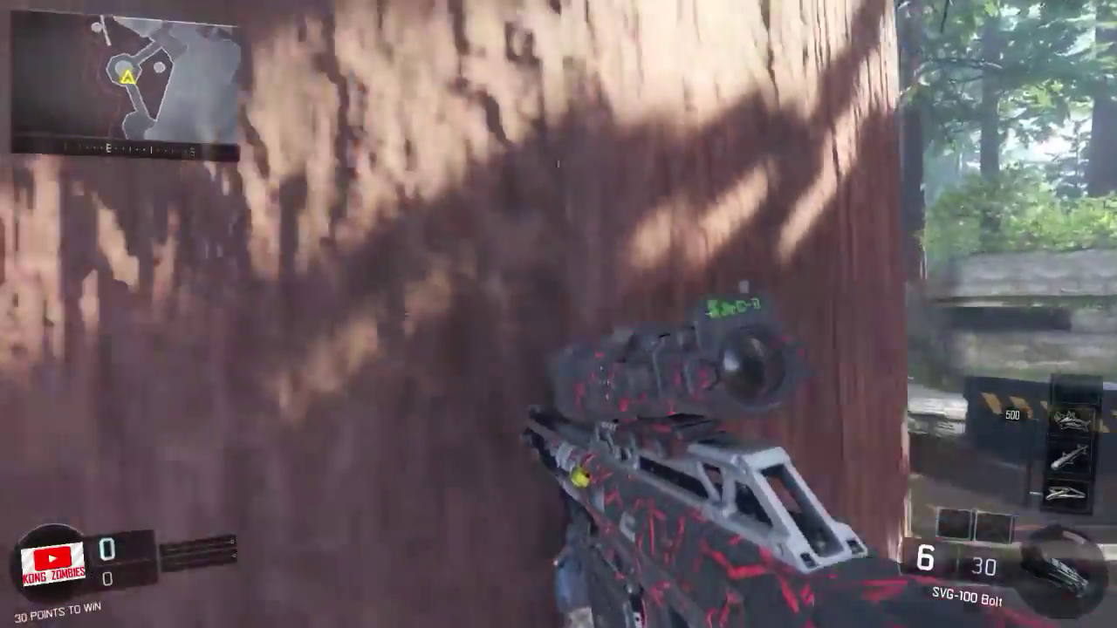
{"action": "key", "text": "w"}
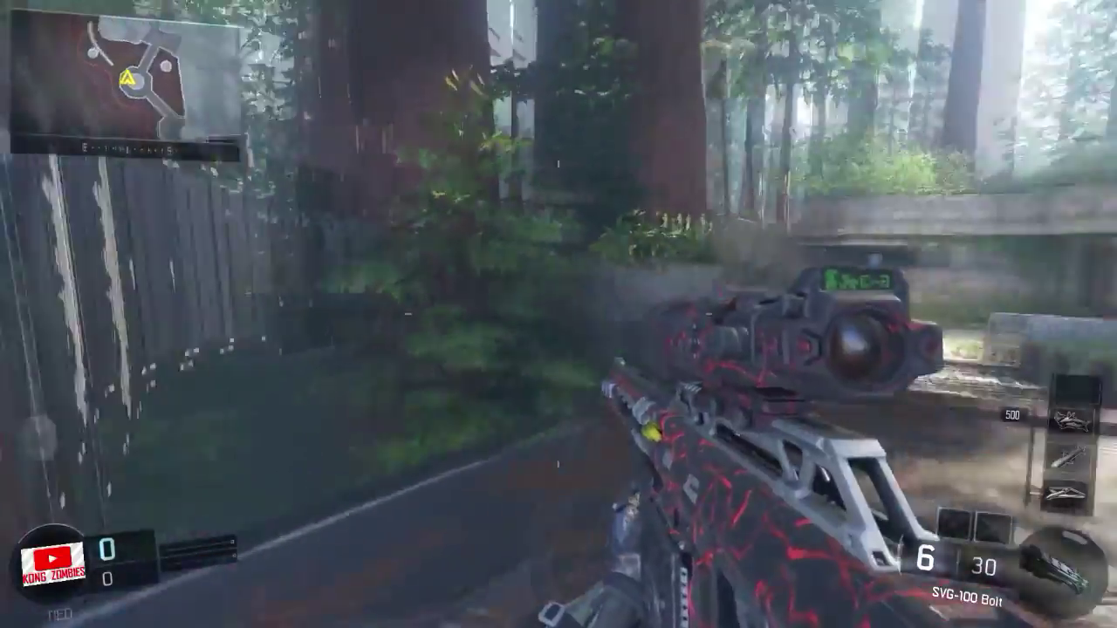